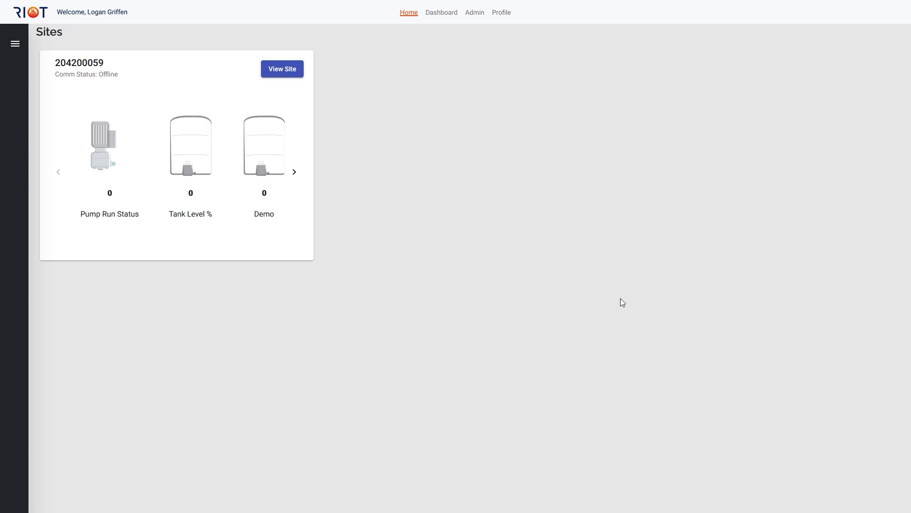
- Open the alarm settings of the Office Pi device under the admin locations
{"action": "left_click", "coordinate": [474, 14]}
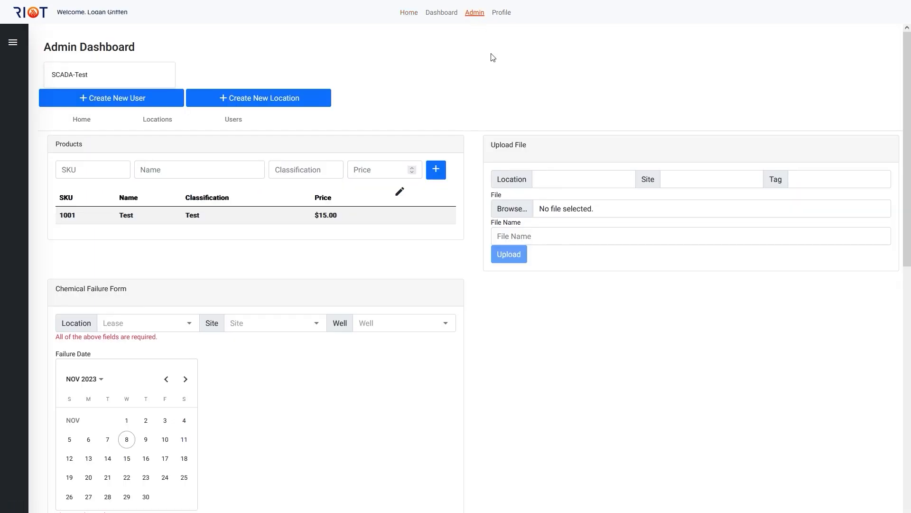
{"action": "left_click", "coordinate": [148, 129]}
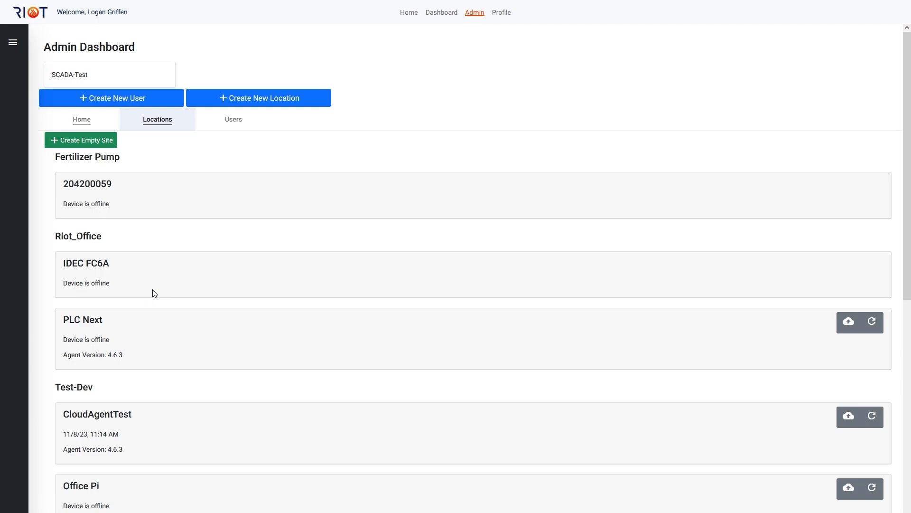
{"action": "scroll", "coordinate": [156, 285], "scroll_direction": "down", "scroll_amount": 5}
{"action": "left_click", "coordinate": [175, 240]}
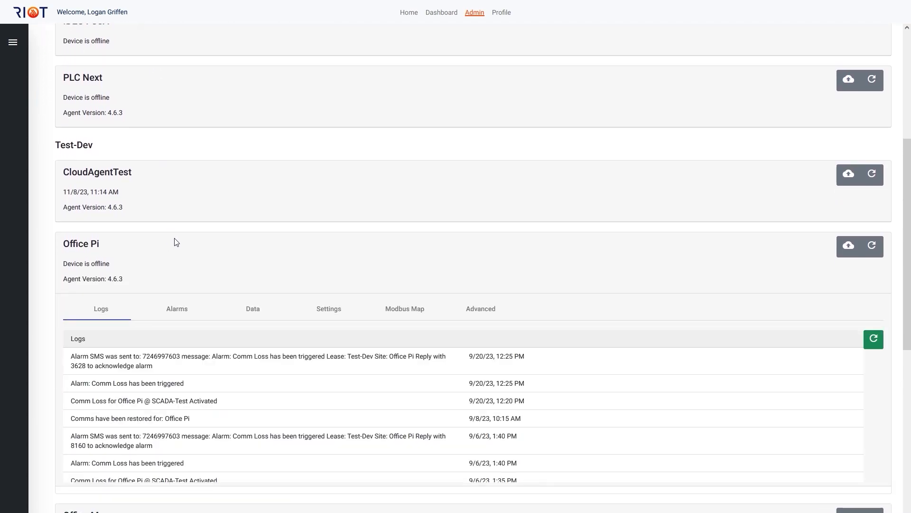
{"action": "left_click", "coordinate": [177, 311]}
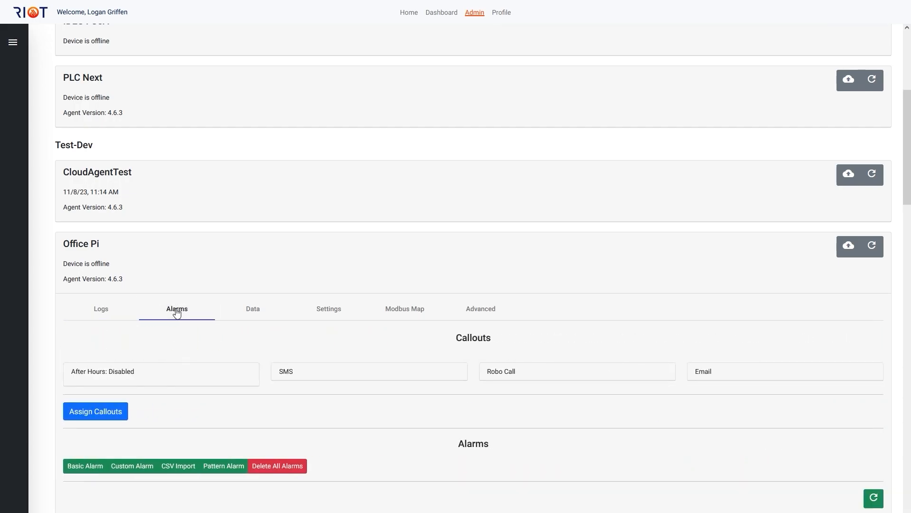
- Download the alarm CSV import template for Office Pi and open the downloaded file in Excel
{"action": "scroll", "coordinate": [175, 309], "scroll_direction": "down", "scroll_amount": 3}
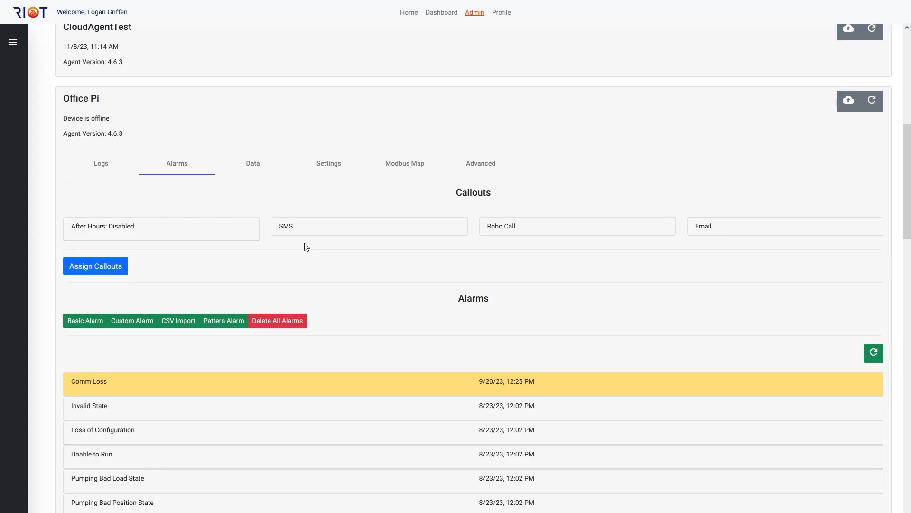
{"action": "left_click", "coordinate": [175, 320]}
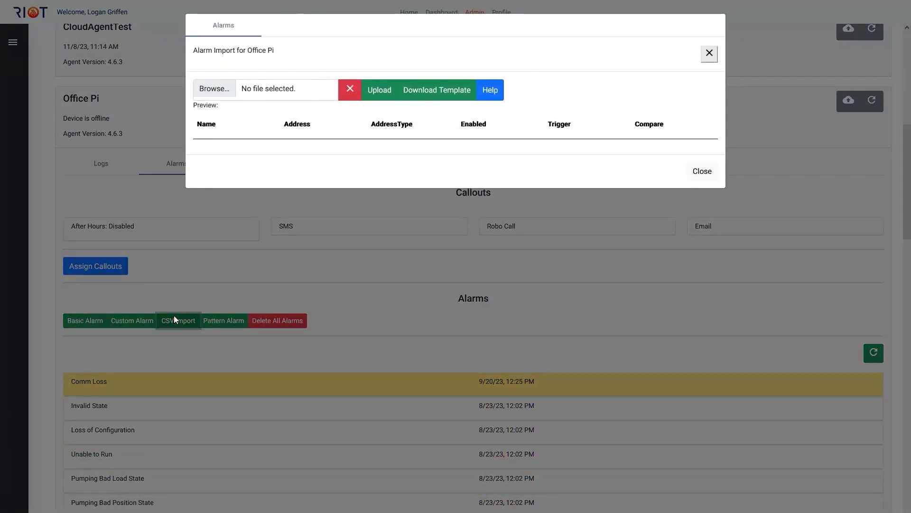
{"action": "left_click", "coordinate": [442, 92]}
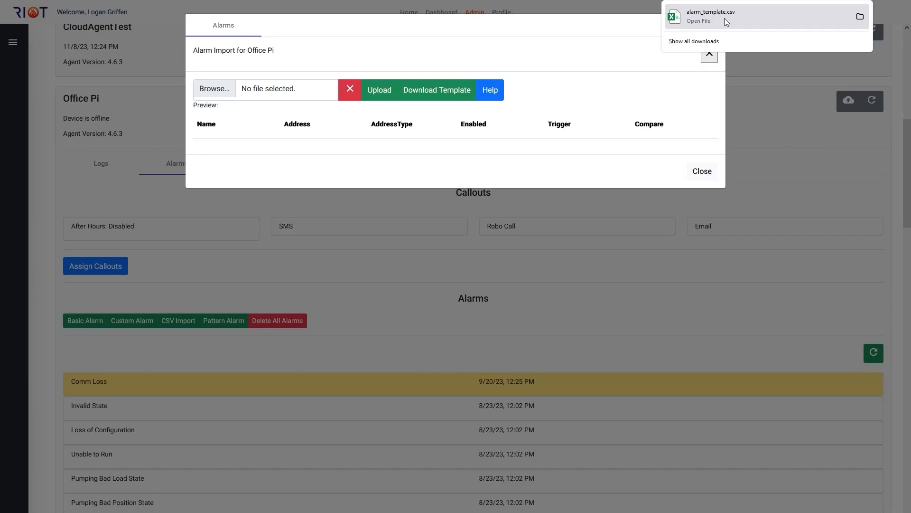
{"action": "left_click", "coordinate": [711, 22]}
- Fill row 2 of the template with name test, address 100, address type fc1 and enabled 1
{"action": "left_click", "coordinate": [33, 138]}
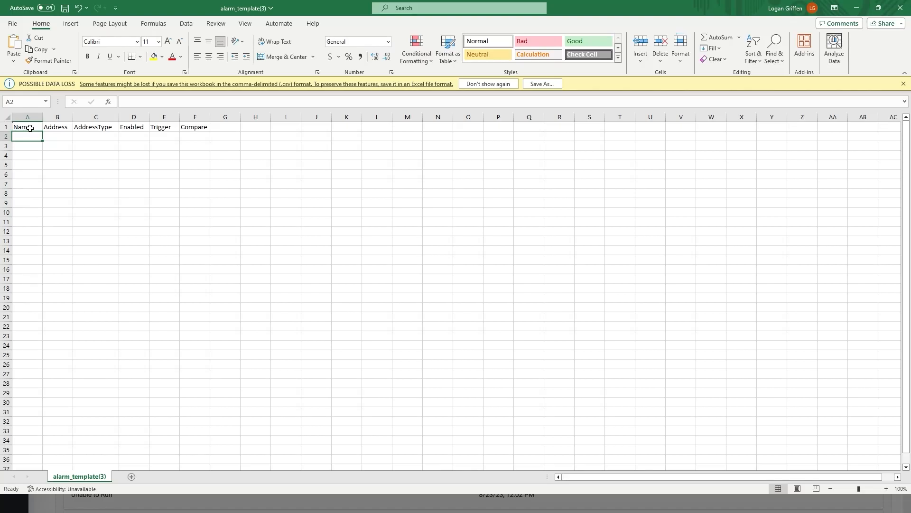
{"action": "type", "text": "test"}
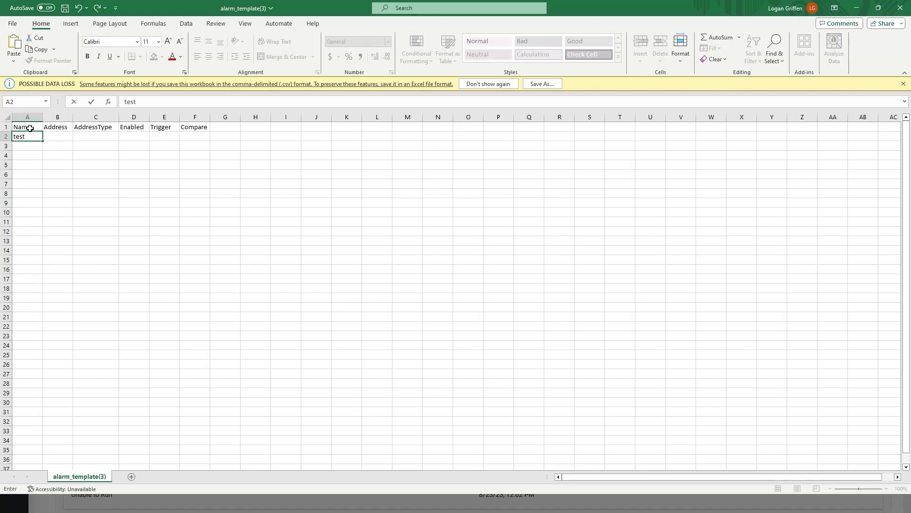
{"action": "left_click", "coordinate": [56, 135]}
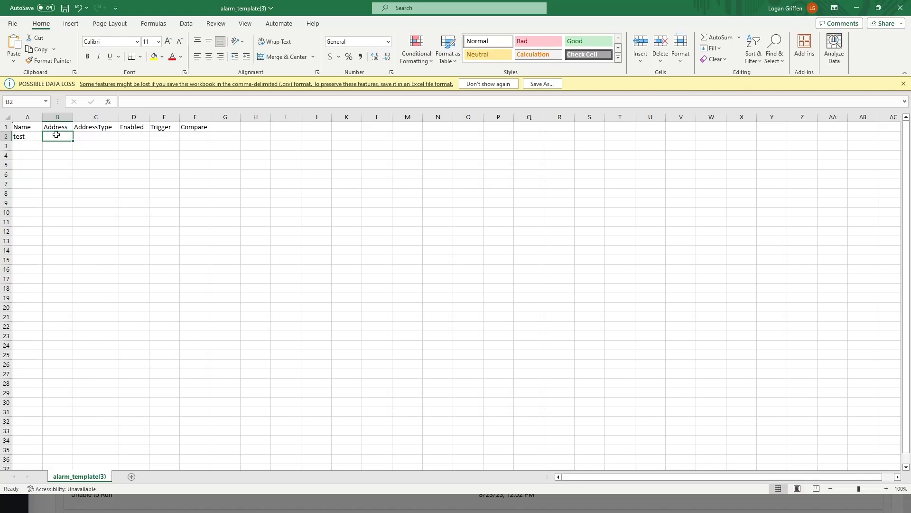
{"action": "type", "text": "100"}
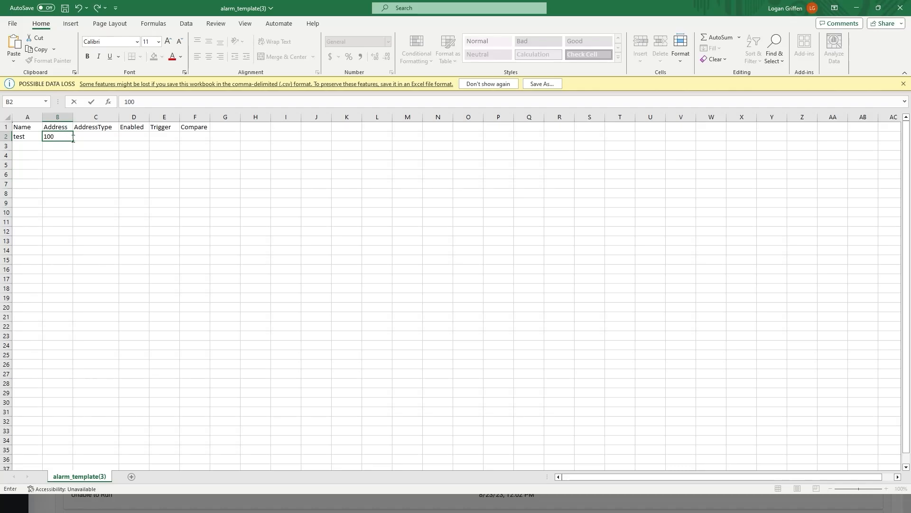
{"action": "left_click", "coordinate": [96, 134]}
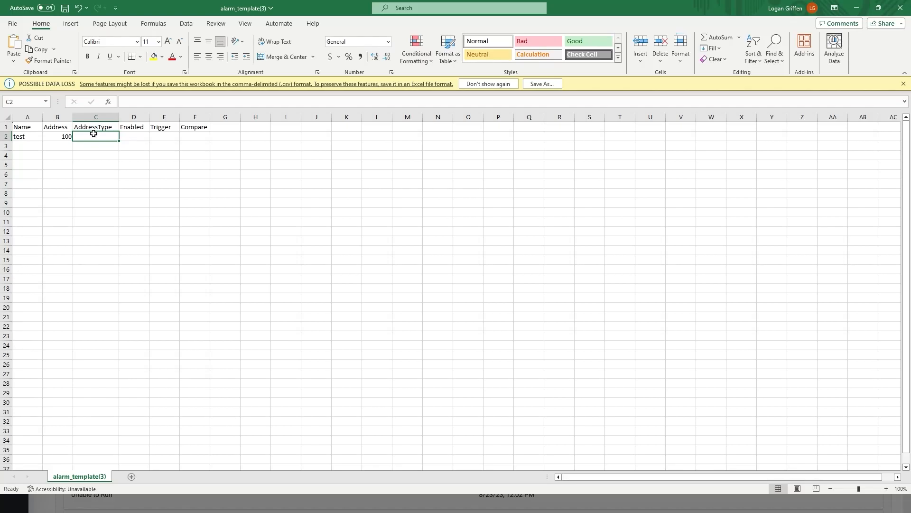
{"action": "type", "text": "fc1"}
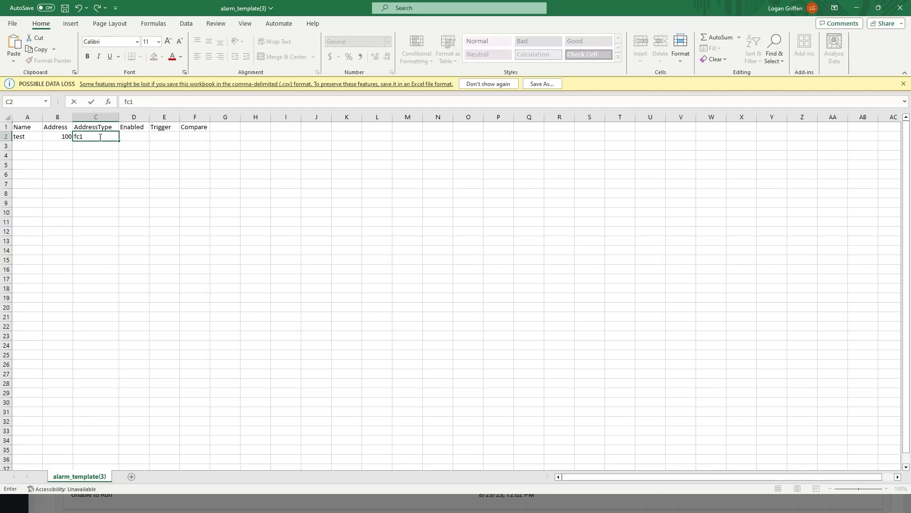
{"action": "left_click", "coordinate": [135, 136]}
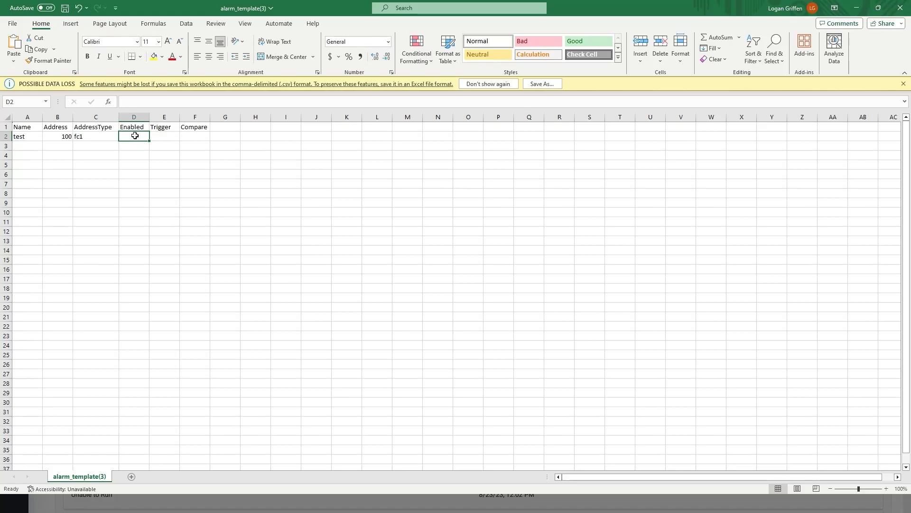
{"action": "type", "text": "1"}
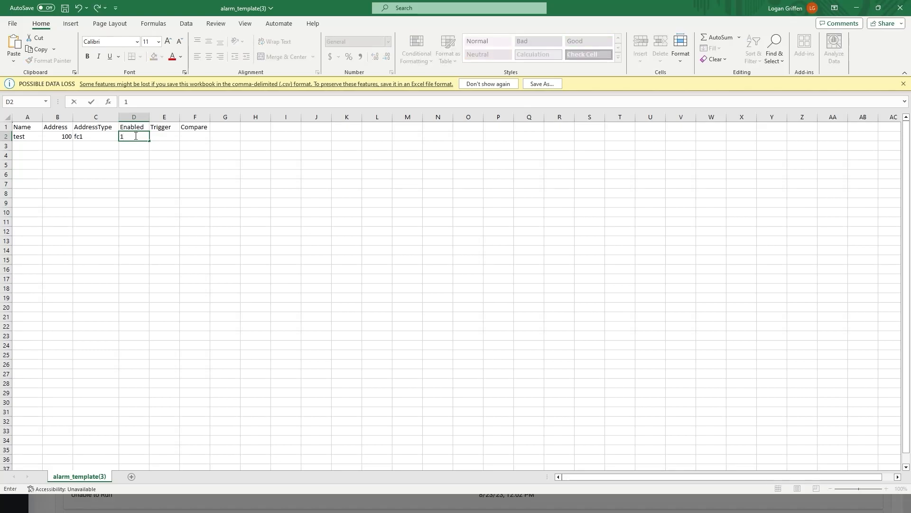
- Try a trigger of = with a compare value of 1 for the test alarm, and clear both cells
{"action": "left_click", "coordinate": [157, 136]}
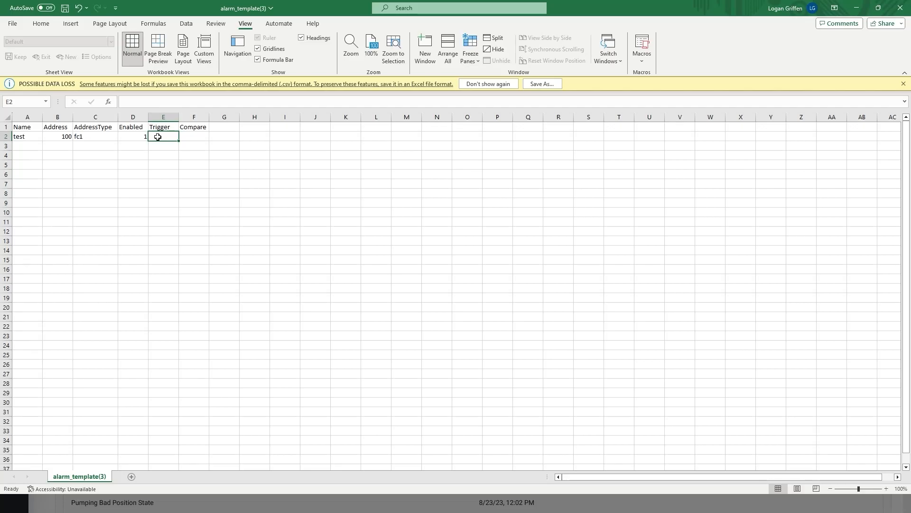
{"action": "type", "text": "="}
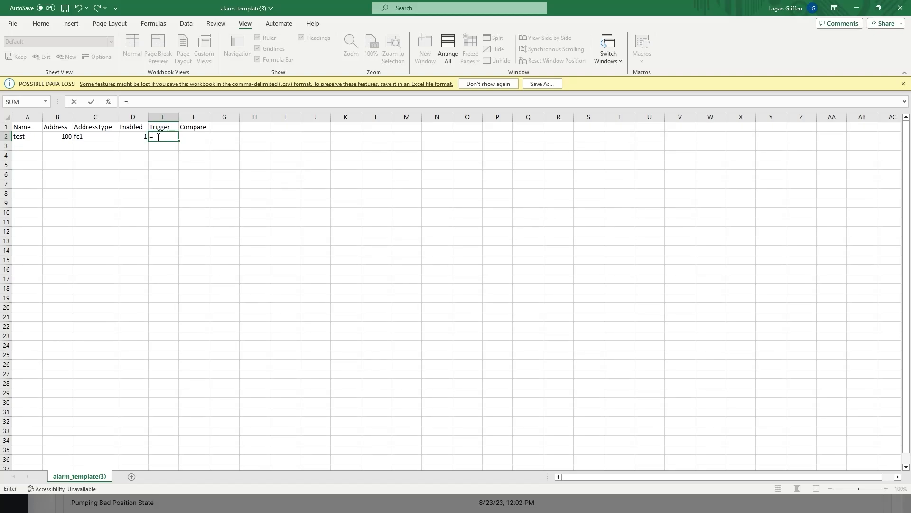
{"action": "key", "text": "Escape"}
{"action": "left_click", "coordinate": [191, 137]}
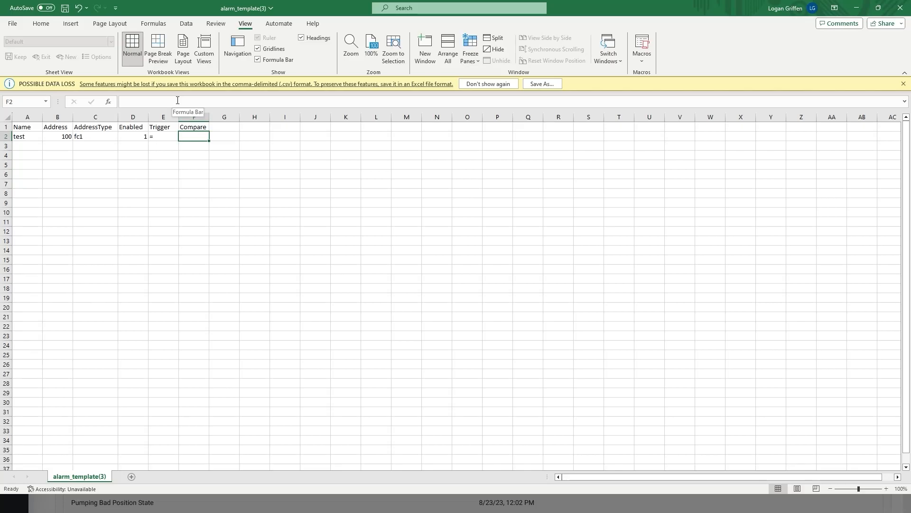
{"action": "type", "text": "1"}
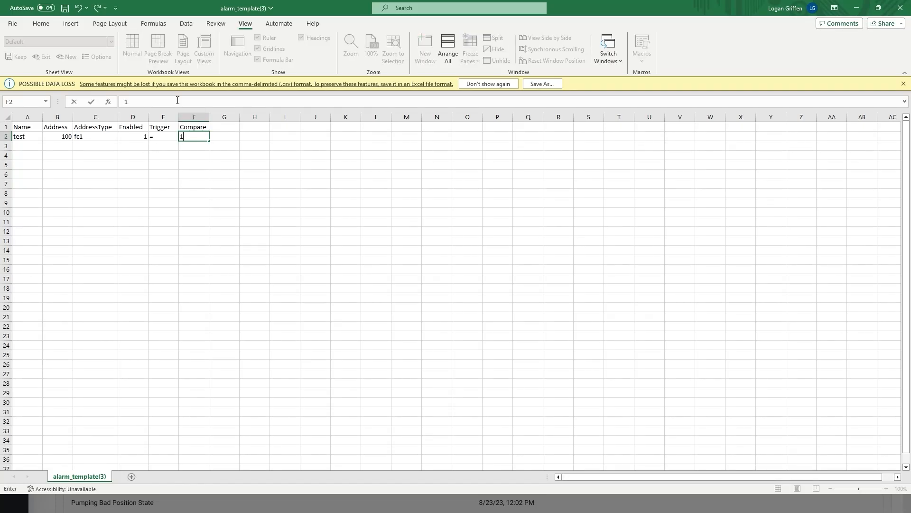
{"action": "key", "text": "Escape"}
{"action": "left_click", "coordinate": [163, 137]}
{"action": "key", "text": "Delete"}
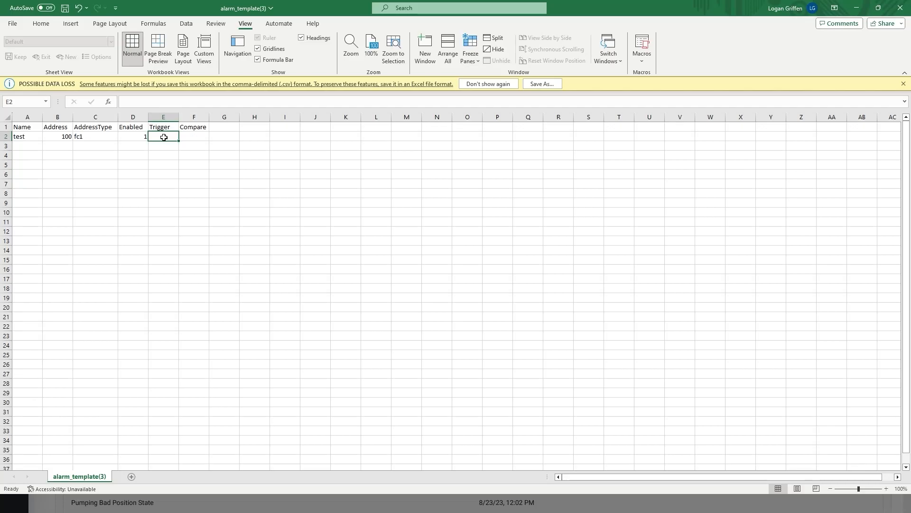
- Set the test alarm's trigger to <= and its compare value to 25
{"action": "type", "text": "<"}
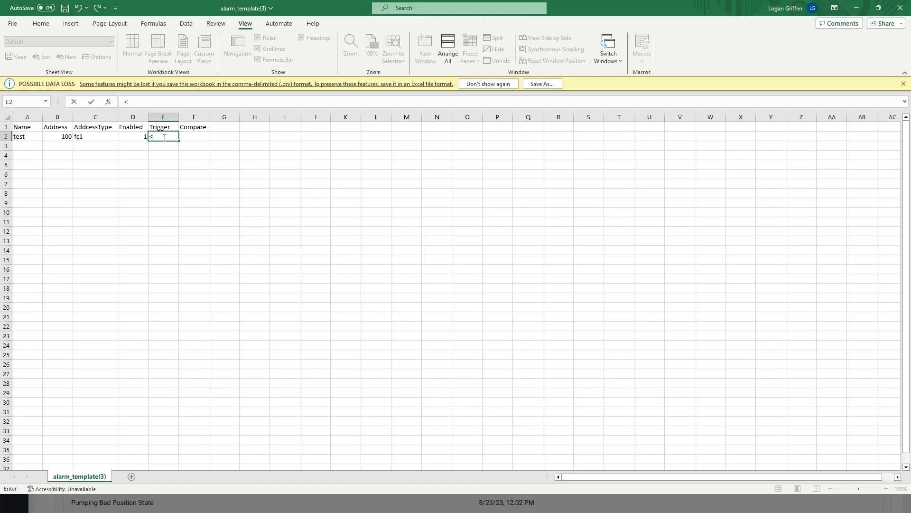
{"action": "type", "text": "="}
{"action": "left_click", "coordinate": [191, 136]}
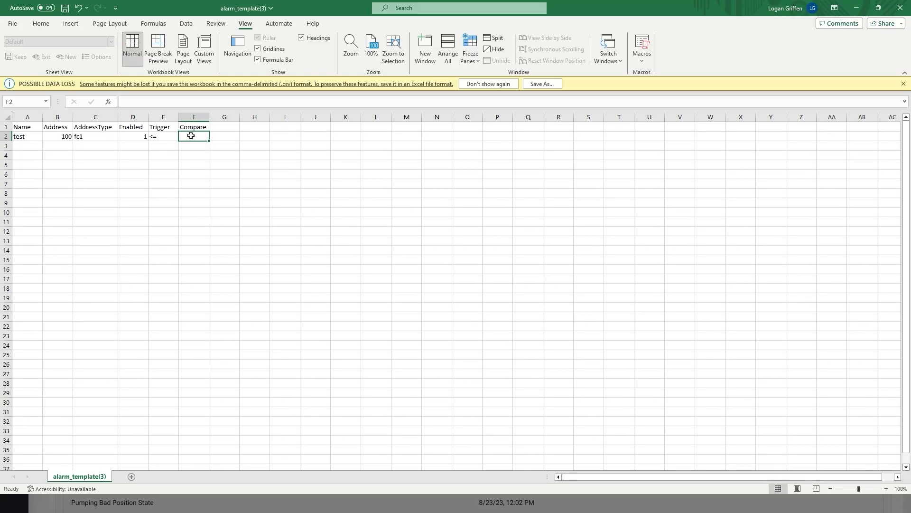
{"action": "type", "text": "25"}
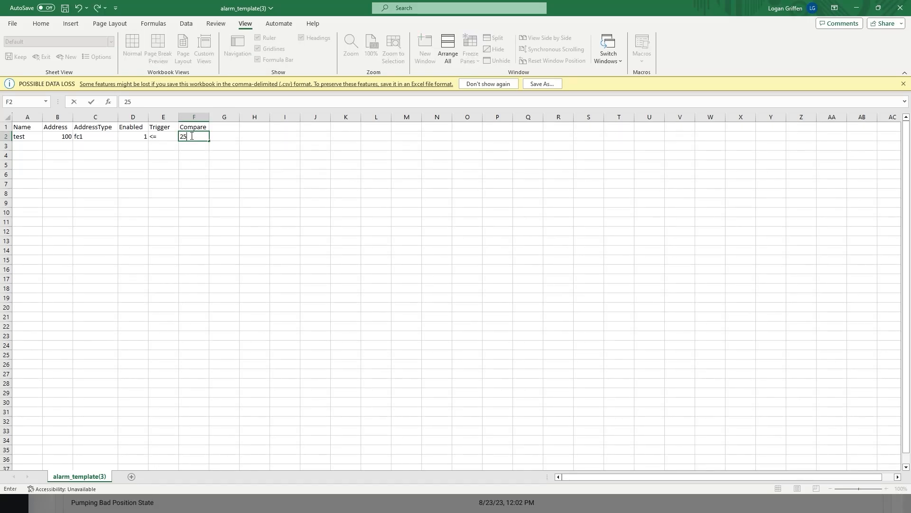
- Try a different trigger operator ending in > for the test alarm in row 2
{"action": "left_click", "coordinate": [166, 136]}
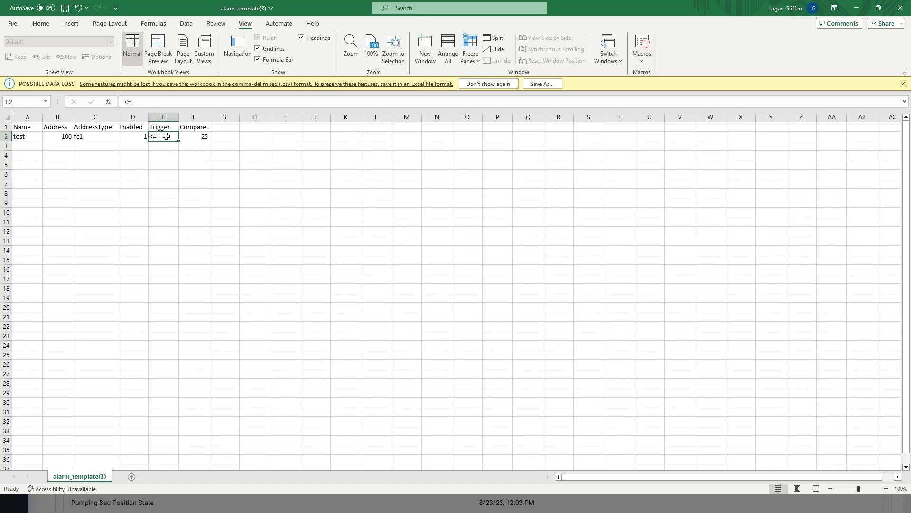
{"action": "left_click", "coordinate": [157, 103]}
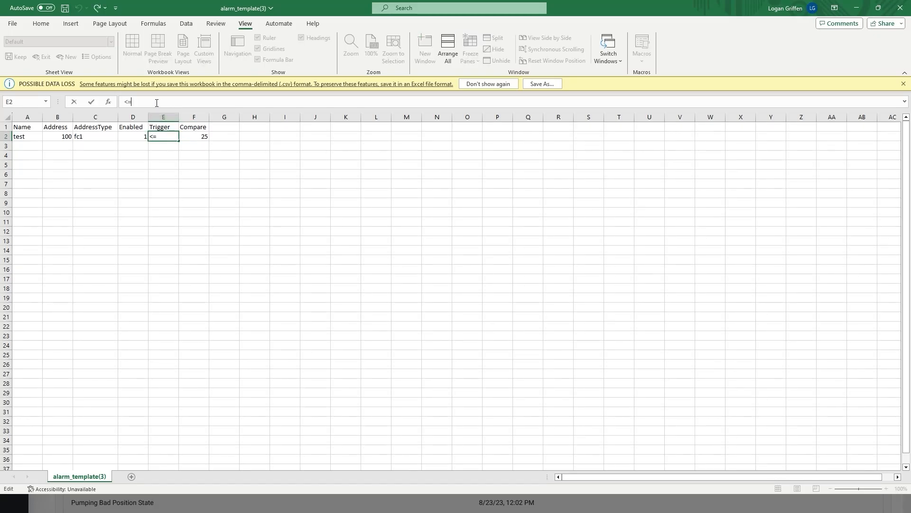
{"action": "key", "text": "BackSpace"}
{"action": "type", "text": ">"}
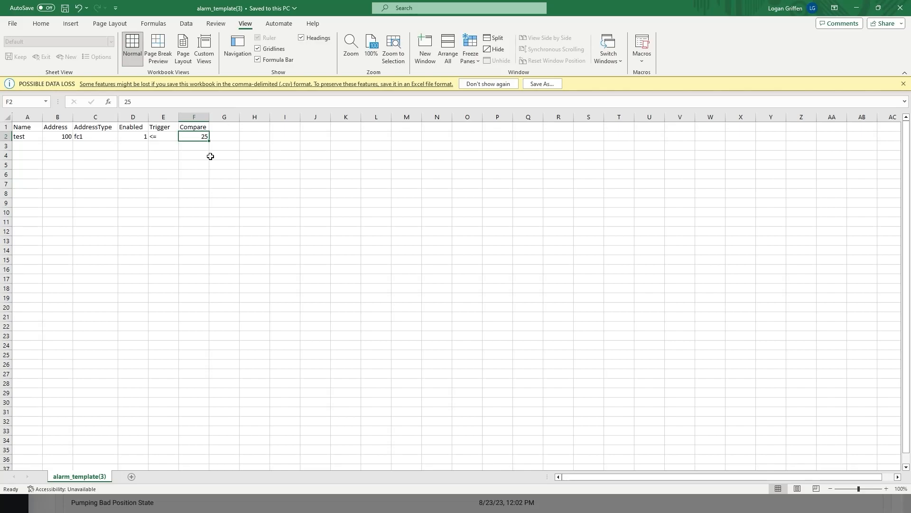
- Save the template, return to the web portal and load alarm_template(3).csv into the Office Pi alarm import
{"action": "key", "text": "ctrl+s"}
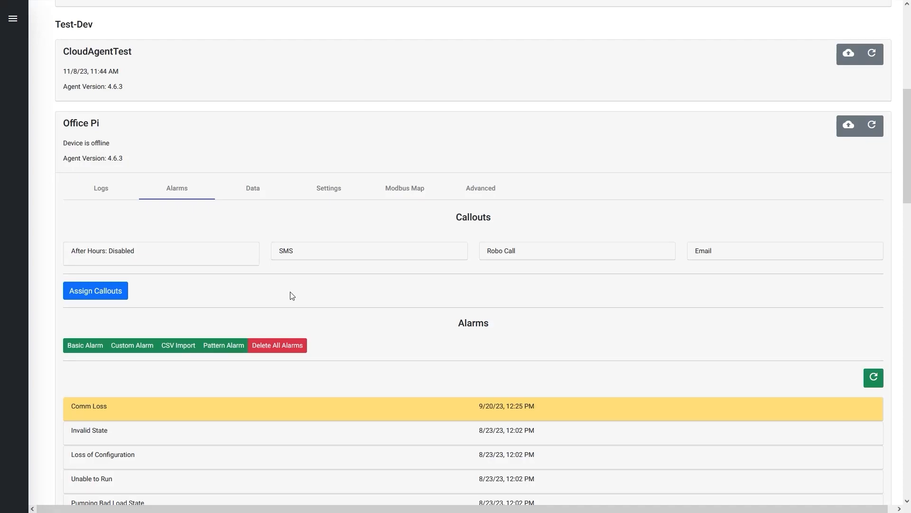
{"action": "left_click", "coordinate": [172, 345]}
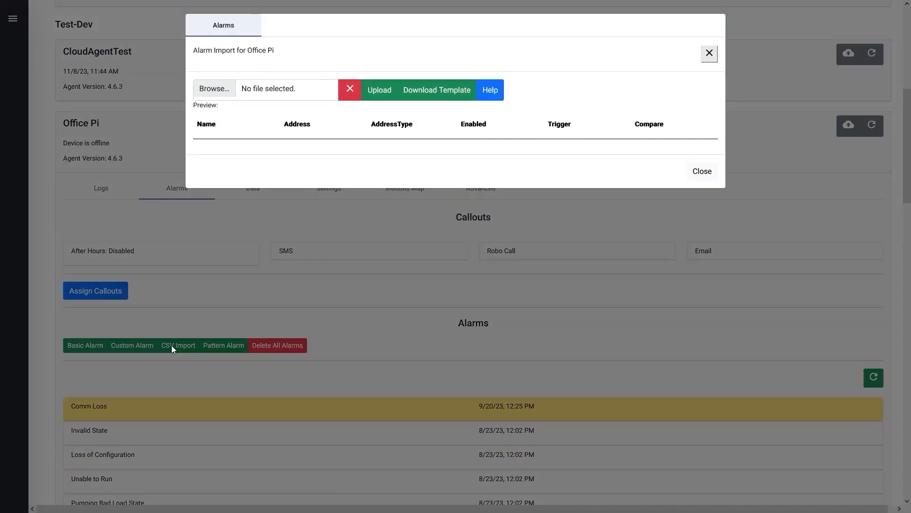
{"action": "left_click", "coordinate": [221, 93]}
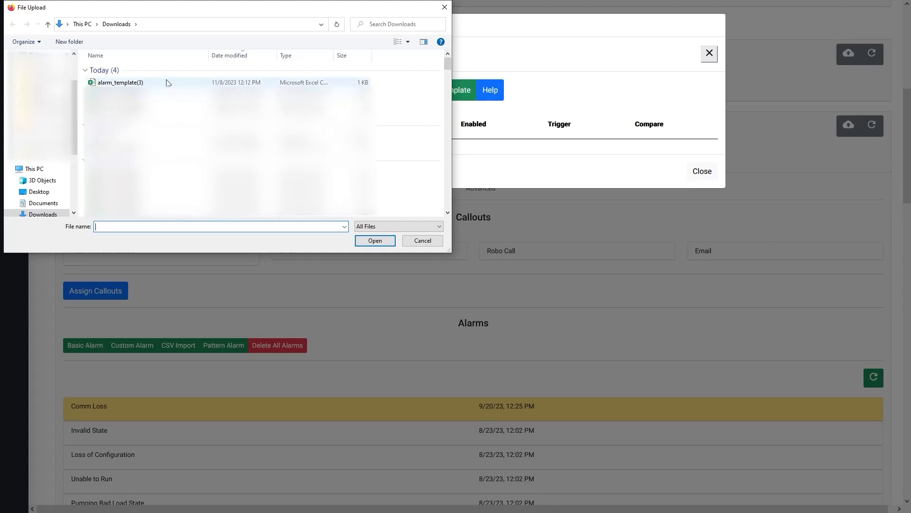
{"action": "left_click", "coordinate": [143, 82]}
{"action": "double_click", "coordinate": [143, 83]}
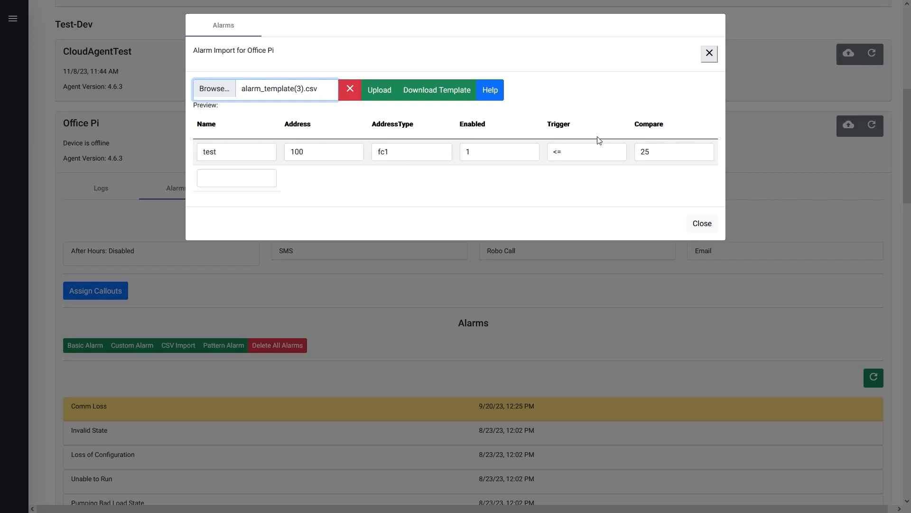
- Change the test alarm's trigger to < in the import preview, upload the alarm and close the import dialog
{"action": "left_click", "coordinate": [567, 154]}
{"action": "key", "text": "BackSpace"}
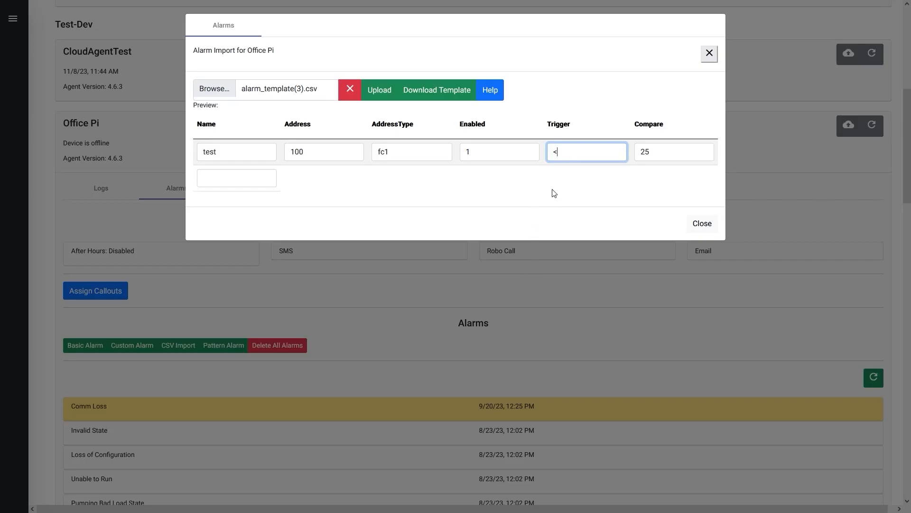
{"action": "left_click", "coordinate": [383, 95]}
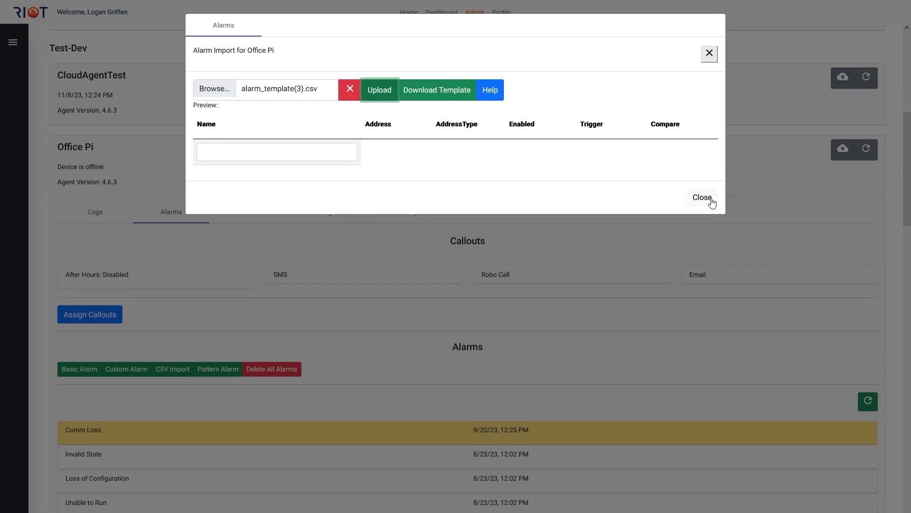
{"action": "left_click", "coordinate": [539, 265]}
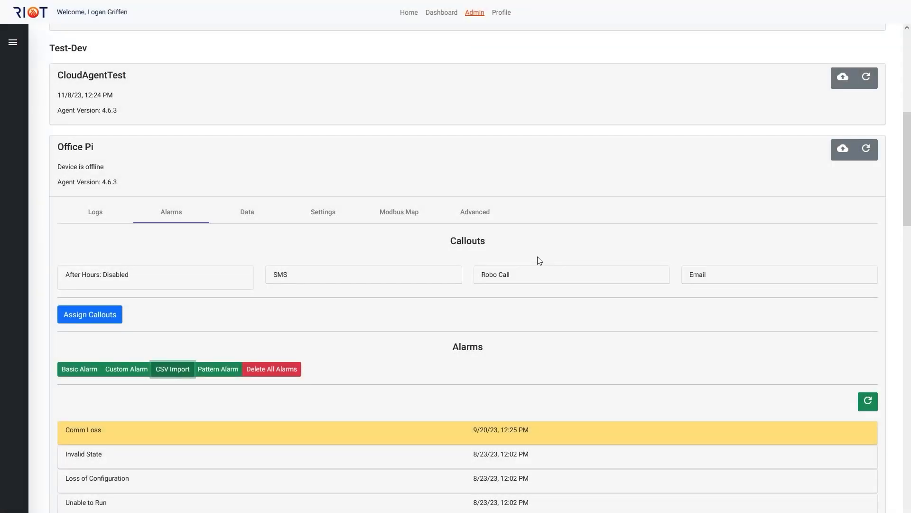
- Refresh the Office Pi alarm list and look through it for the imported test alarm
{"action": "scroll", "coordinate": [540, 260], "scroll_direction": "down", "scroll_amount": 3}
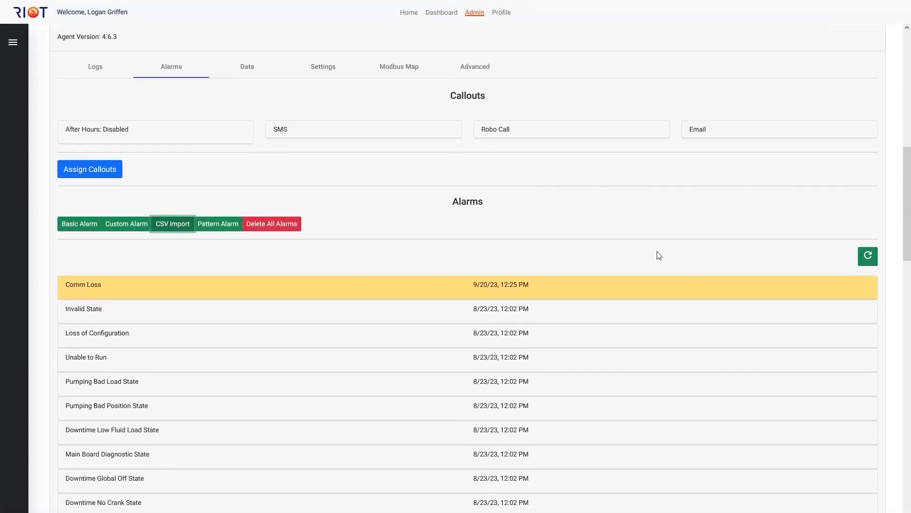
{"action": "left_click", "coordinate": [868, 256]}
{"action": "scroll", "coordinate": [376, 277], "scroll_direction": "down", "scroll_amount": 8}
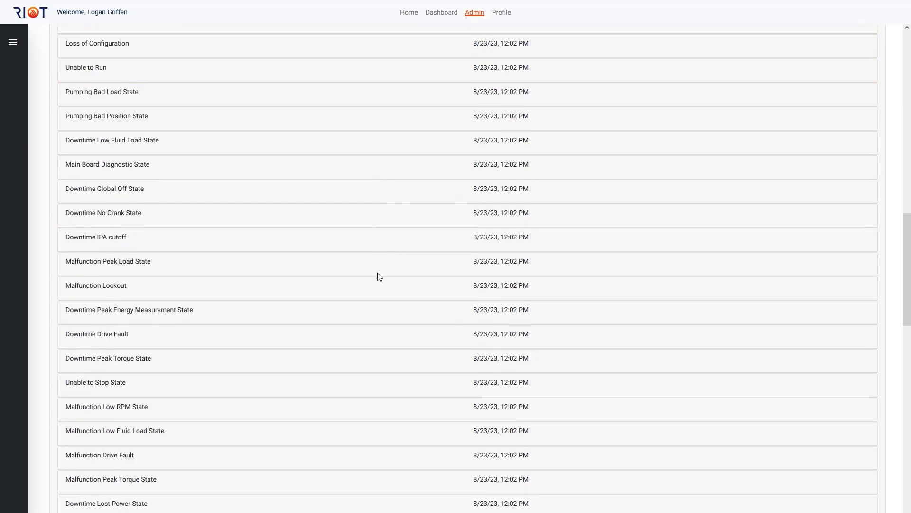
- Expand the imported test alarm in the Office Pi list, review its settings in the edit dialog and close it without changes
{"action": "scroll", "coordinate": [311, 293], "scroll_direction": "down", "scroll_amount": 8}
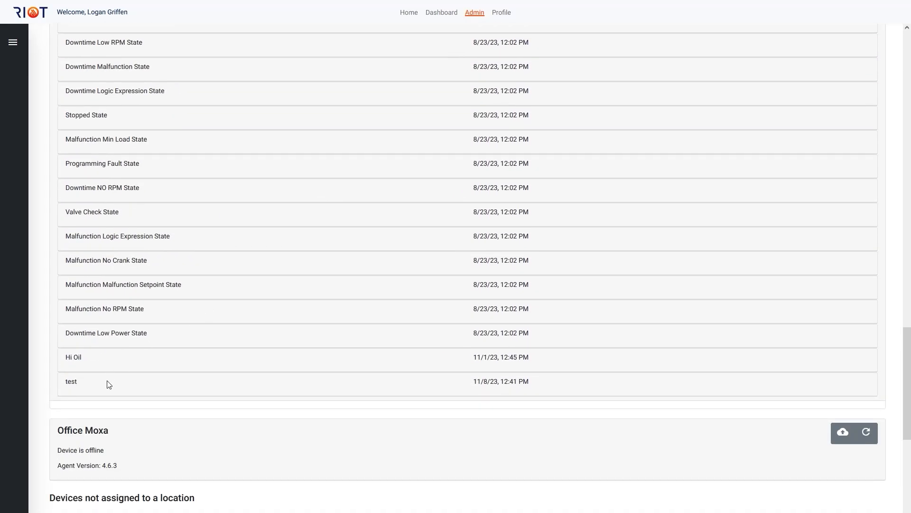
{"action": "left_click", "coordinate": [108, 388]}
{"action": "scroll", "coordinate": [256, 313], "scroll_direction": "down", "scroll_amount": 3}
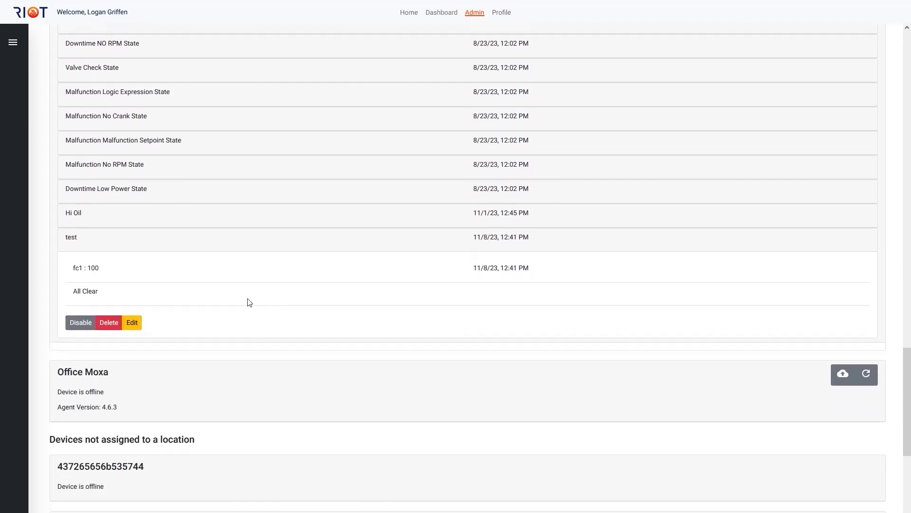
{"action": "left_click", "coordinate": [133, 322]}
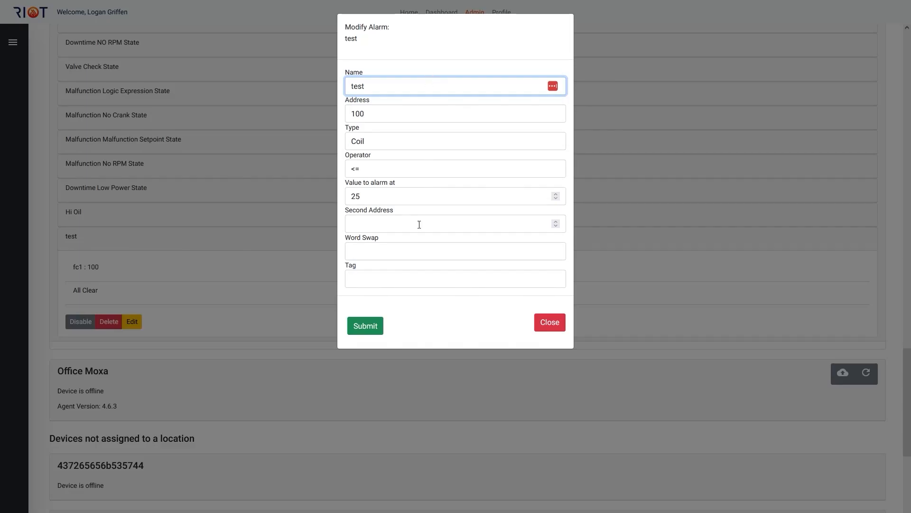
{"action": "left_click", "coordinate": [554, 321]}
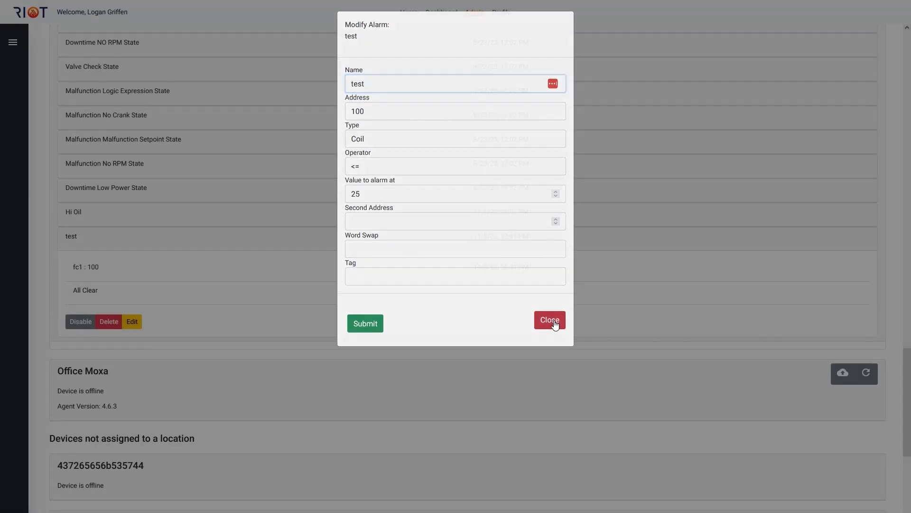
- Deploy the configuration settings to the Office Pi device
{"action": "scroll", "coordinate": [569, 237], "scroll_direction": "up", "scroll_amount": 7}
{"action": "scroll", "coordinate": [427, 301], "scroll_direction": "up", "scroll_amount": 13}
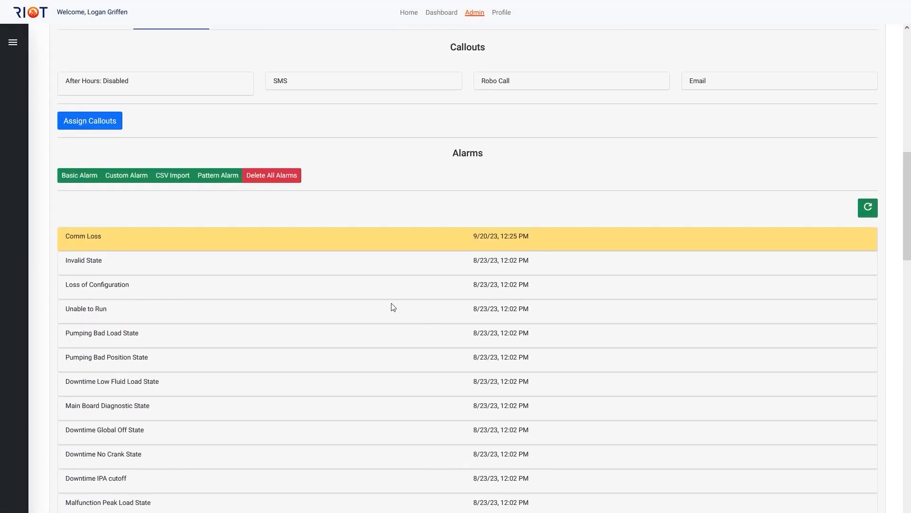
{"action": "scroll", "coordinate": [390, 303], "scroll_direction": "up", "scroll_amount": 1}
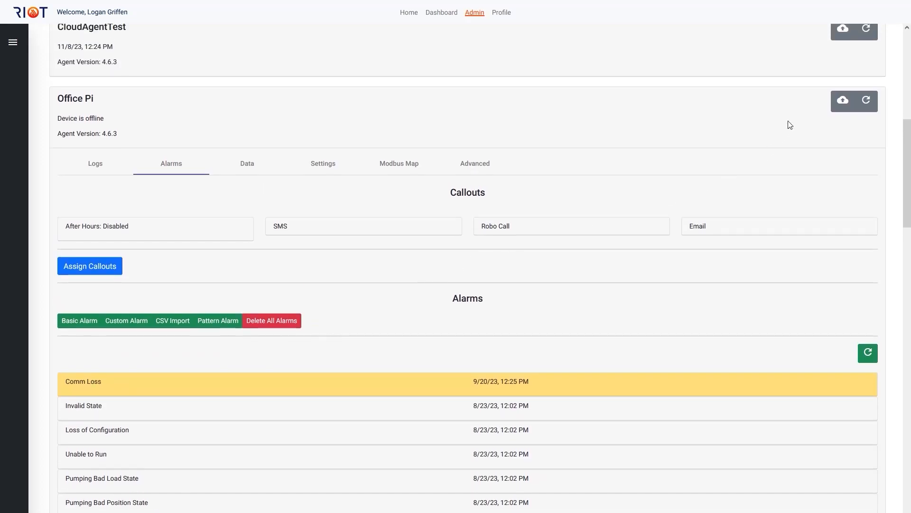
{"action": "left_click", "coordinate": [843, 104]}
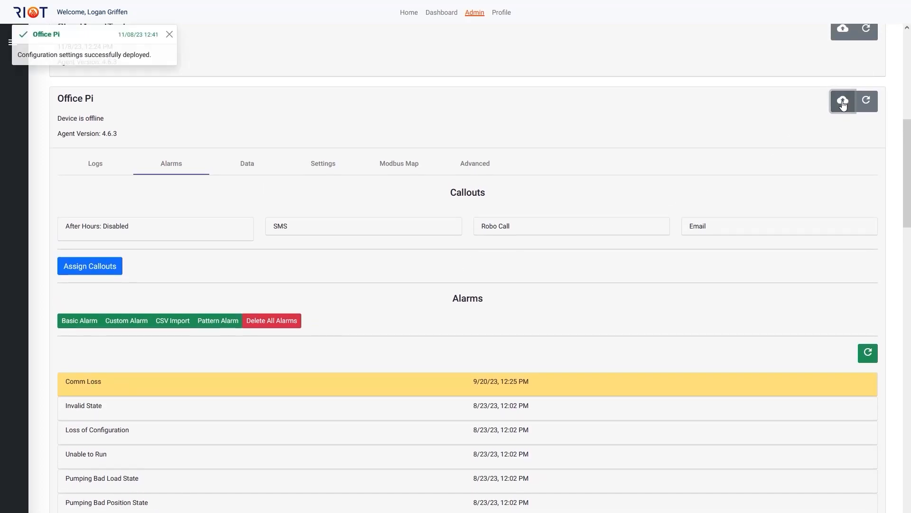